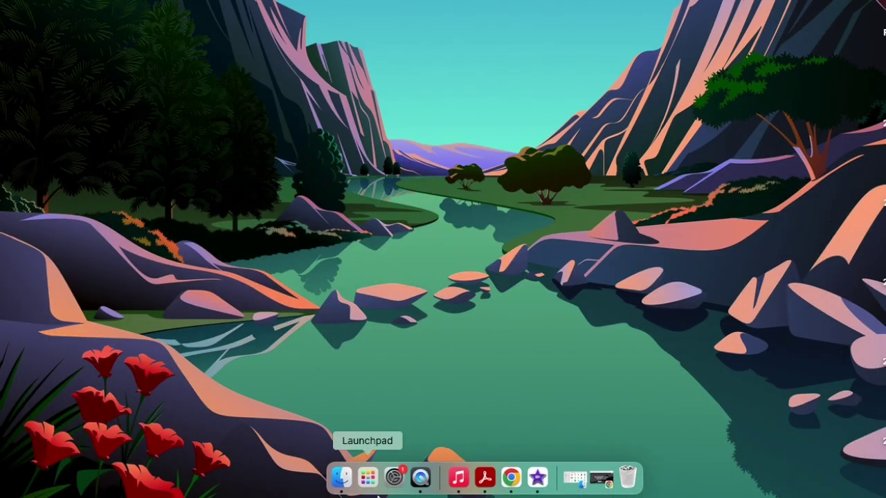
Step: Open Finder and double-click CapCut in the Applications folder to launch it
{"action": "left_click", "coordinate": [342, 477]}
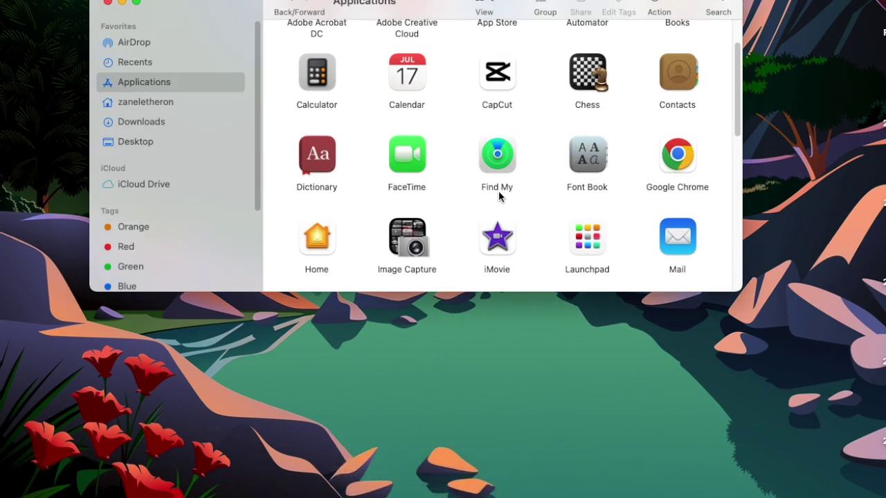
{"action": "left_click", "coordinate": [490, 81]}
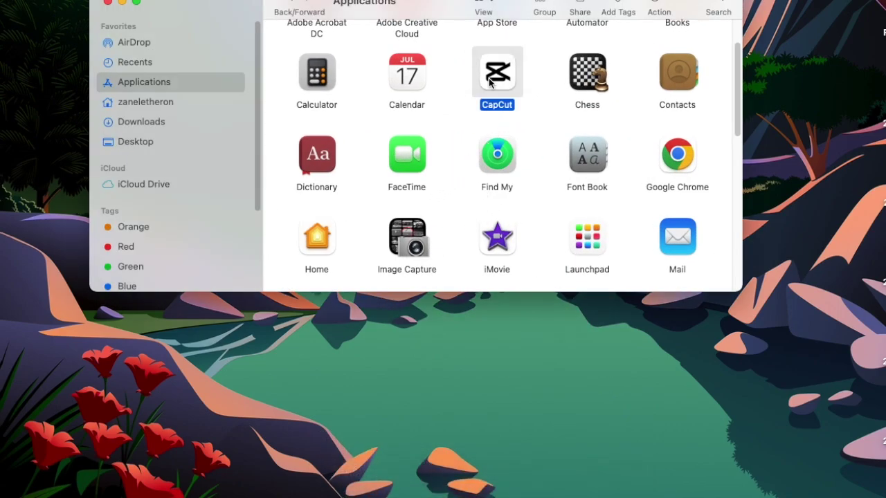
{"action": "double_click", "coordinate": [485, 82]}
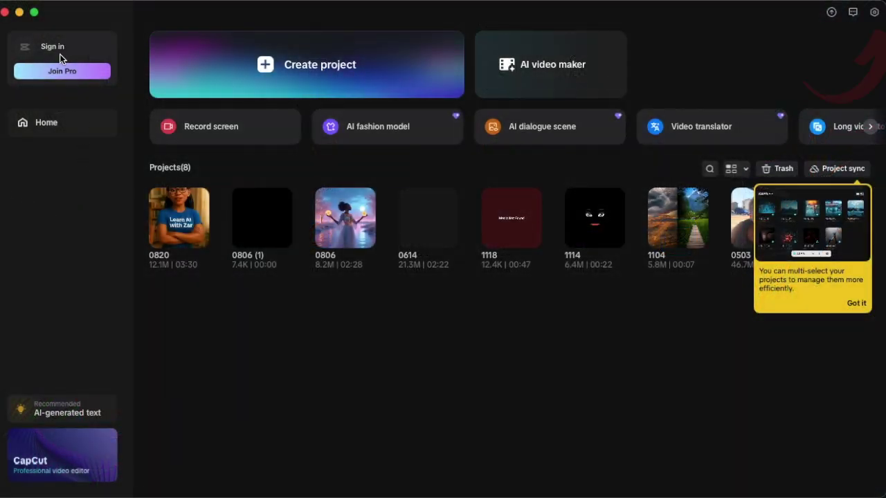
Step: Open CapCut Settings and browse the Draft tab's Save to location
{"action": "left_click", "coordinate": [874, 12]}
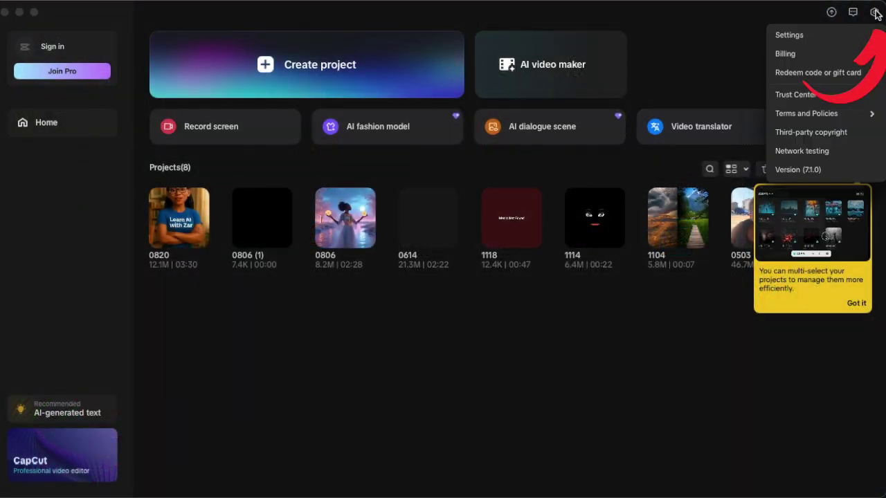
{"action": "left_click", "coordinate": [797, 36]}
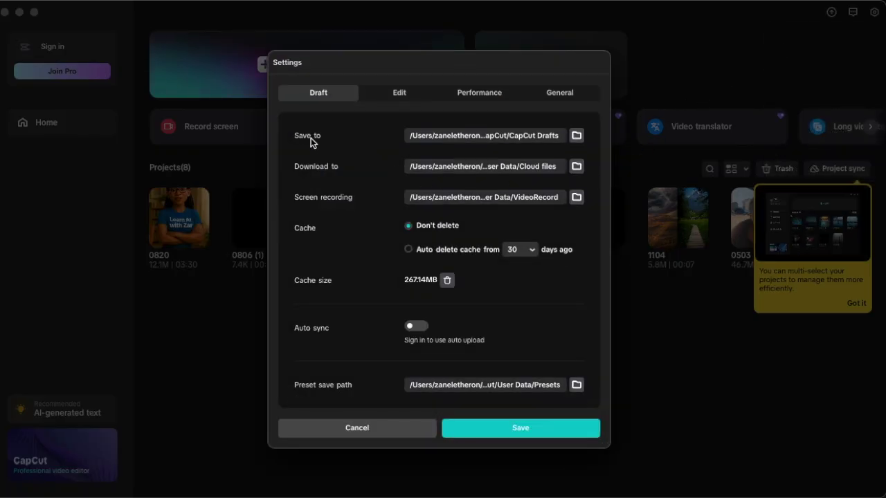
{"action": "left_click", "coordinate": [576, 135]}
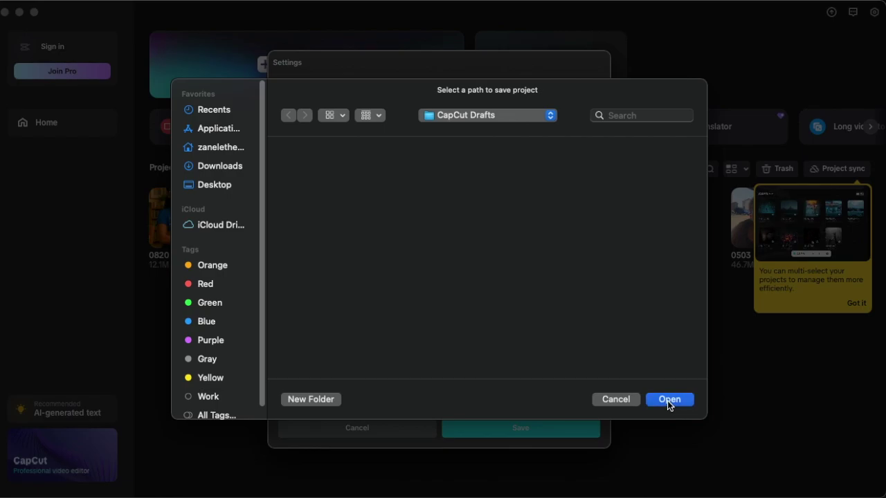
Step: Confirm Movies/CapCut/CapCut Drafts as the drafts folder and save the settings
{"action": "left_click", "coordinate": [668, 402]}
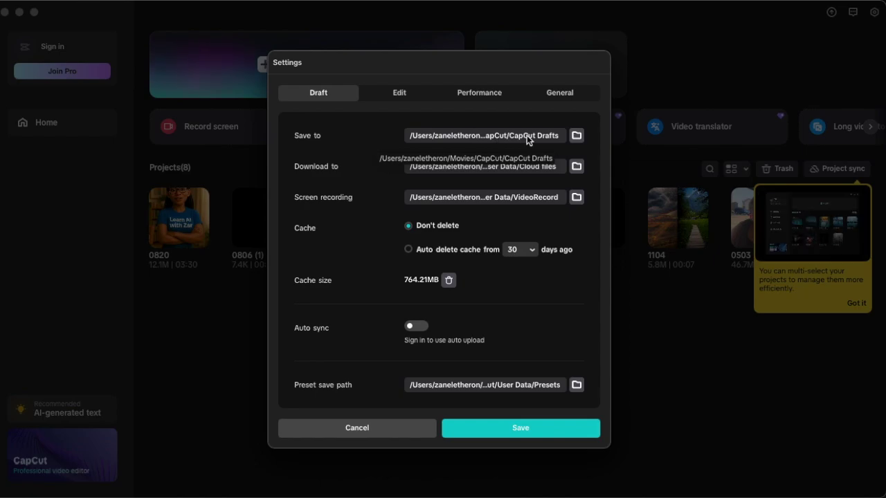
{"action": "left_click", "coordinate": [489, 432]}
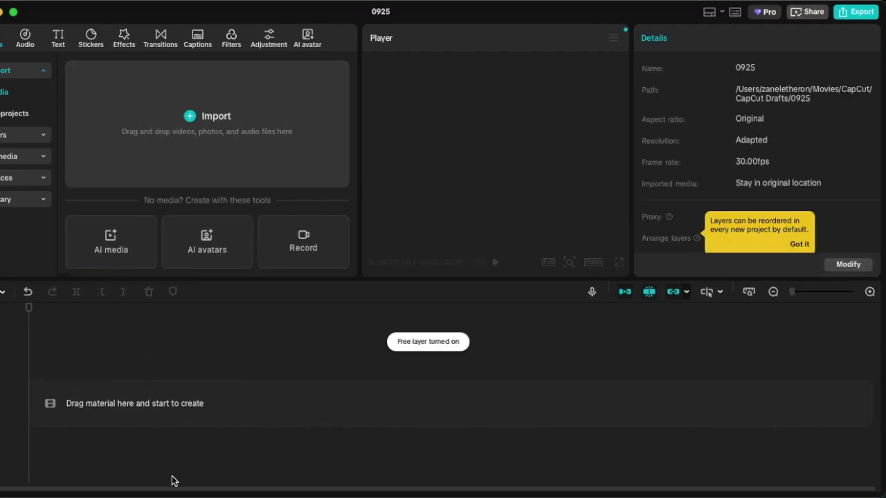
Step: Create the new project 0925 and bring up its media import picker
{"action": "left_click", "coordinate": [192, 121]}
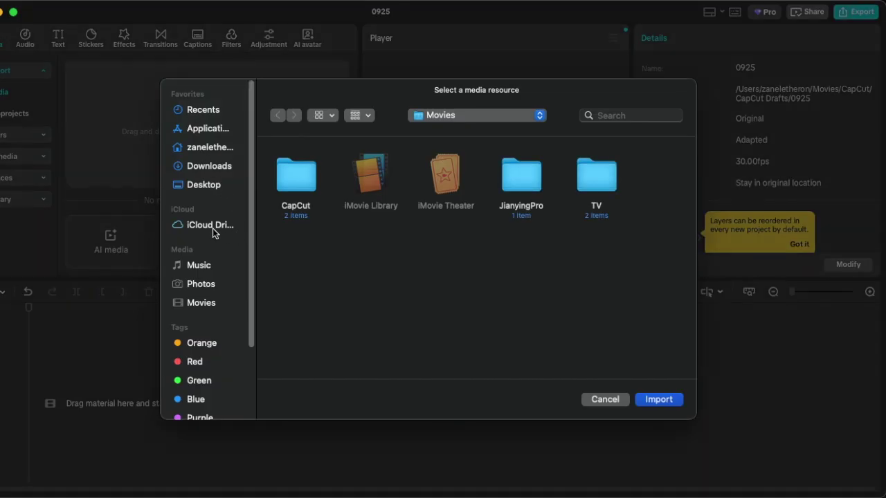
Step: Import the screen recording .mov from the Desktop
{"action": "left_click", "coordinate": [198, 185]}
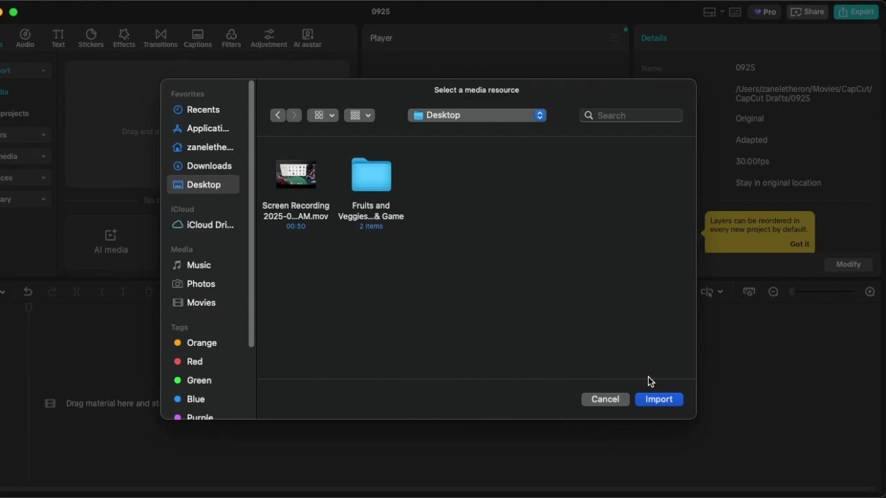
{"action": "left_click", "coordinate": [281, 197]}
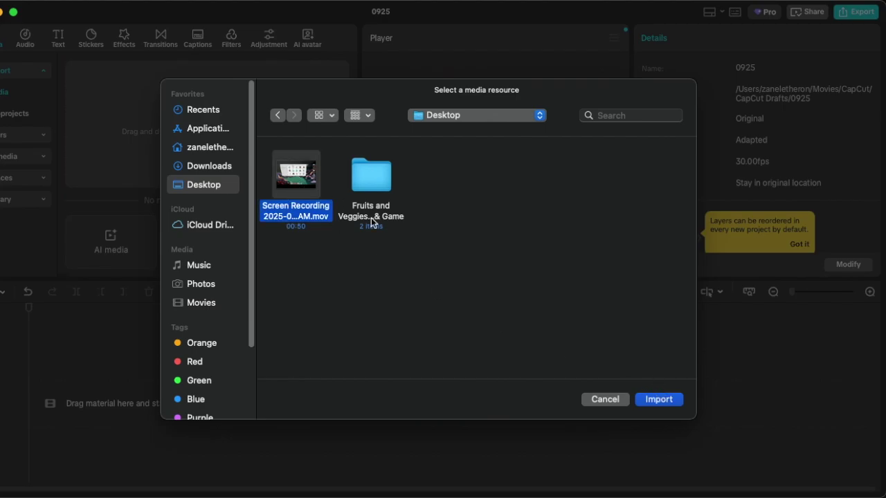
{"action": "left_click", "coordinate": [659, 400]}
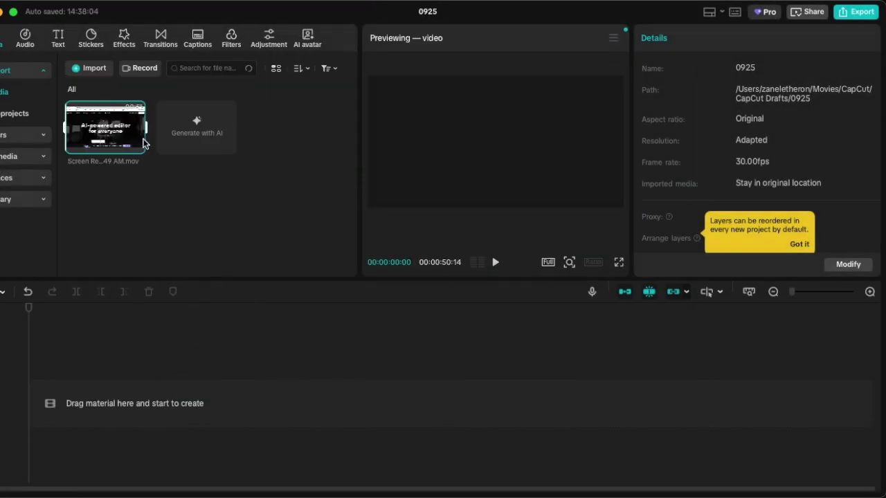
Step: Add the screen recording to the timeline twice, back to back
{"action": "double_click", "coordinate": [137, 147]}
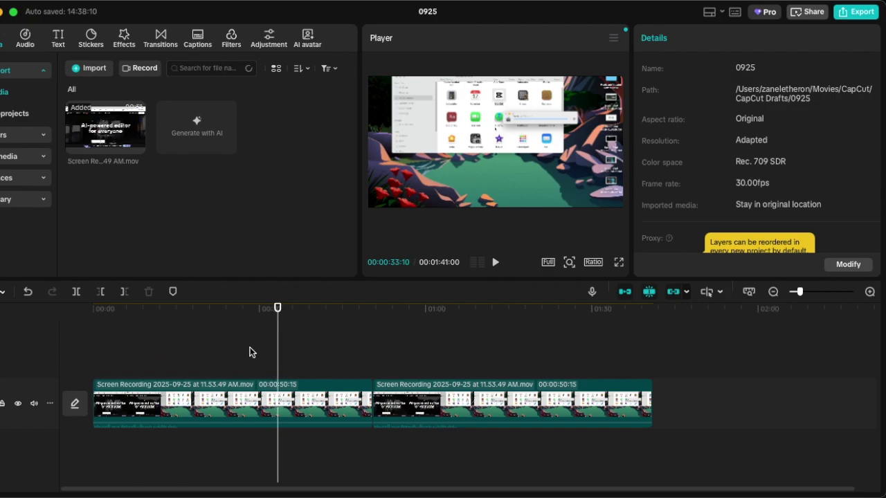
{"action": "left_click", "coordinate": [95, 318]}
{"action": "left_click", "coordinate": [475, 318]}
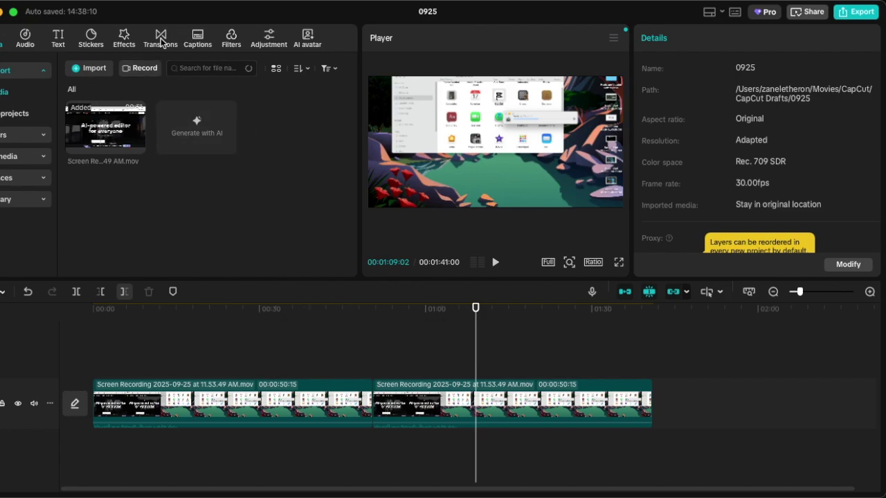
{"action": "left_click", "coordinate": [162, 42]}
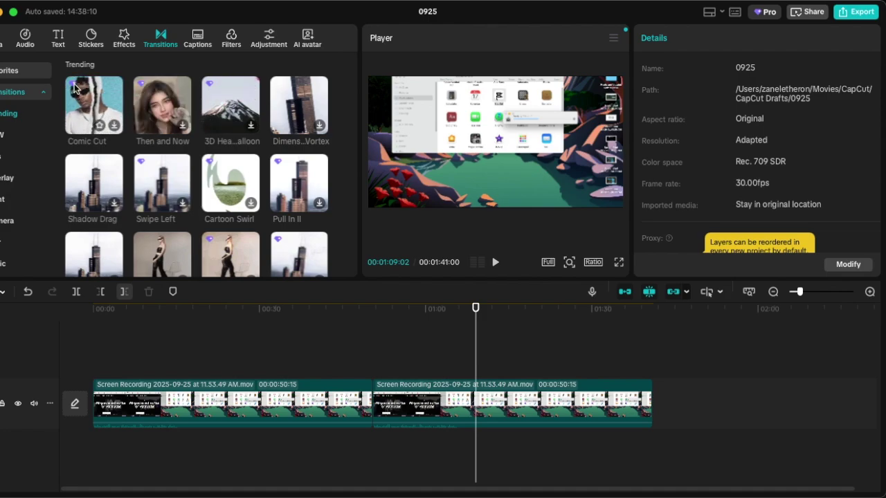
{"action": "mouse_move", "coordinate": [93, 105]}
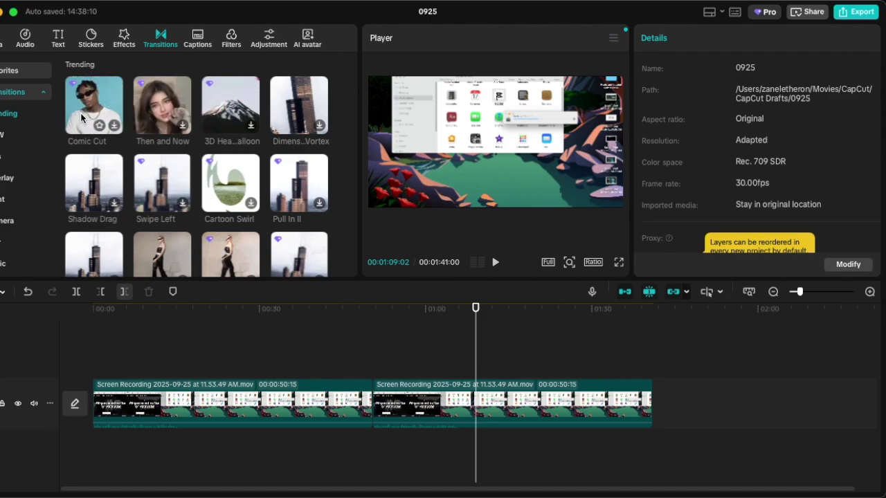
Step: Drop a 0.8-second Comic Cut transition at the clip join, accepting duplicate frames
{"action": "left_click_drag", "start_coordinate": [88, 109], "coordinate": [368, 404]}
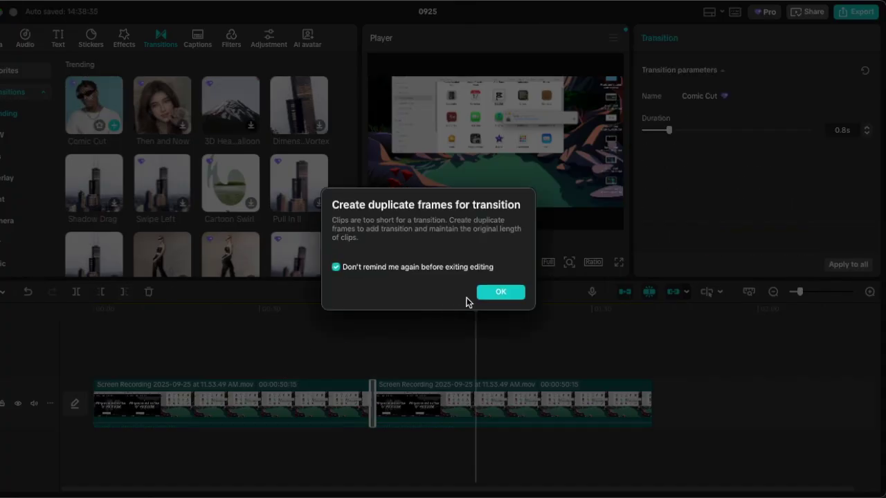
{"action": "left_click", "coordinate": [485, 296]}
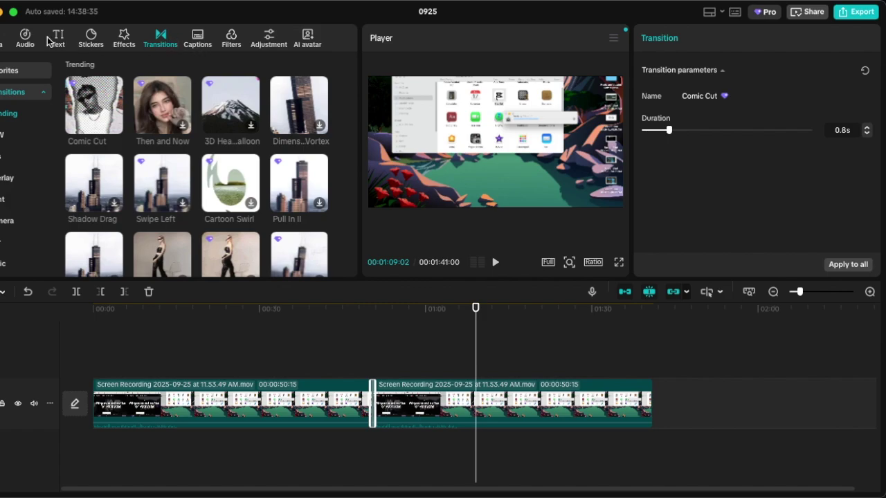
{"action": "left_click", "coordinate": [59, 42]}
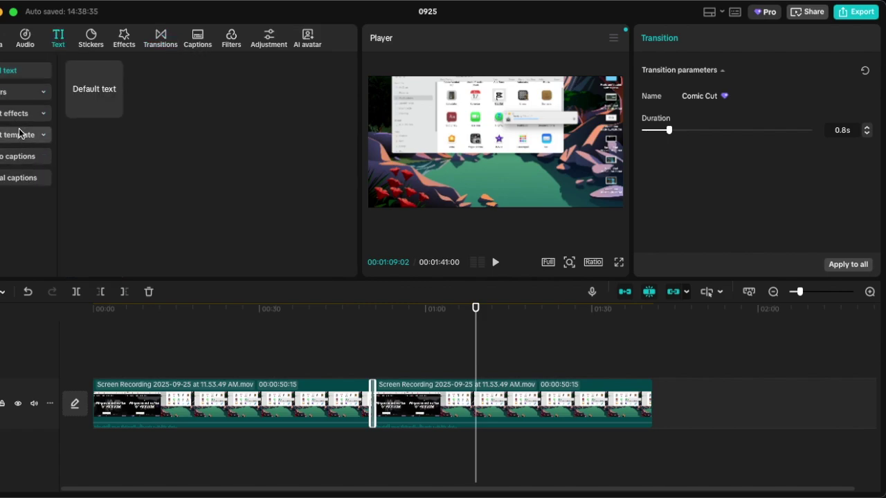
Step: Place the LIKE/FOLLOW/SHARE text template on the timeline
{"action": "left_click", "coordinate": [19, 136]}
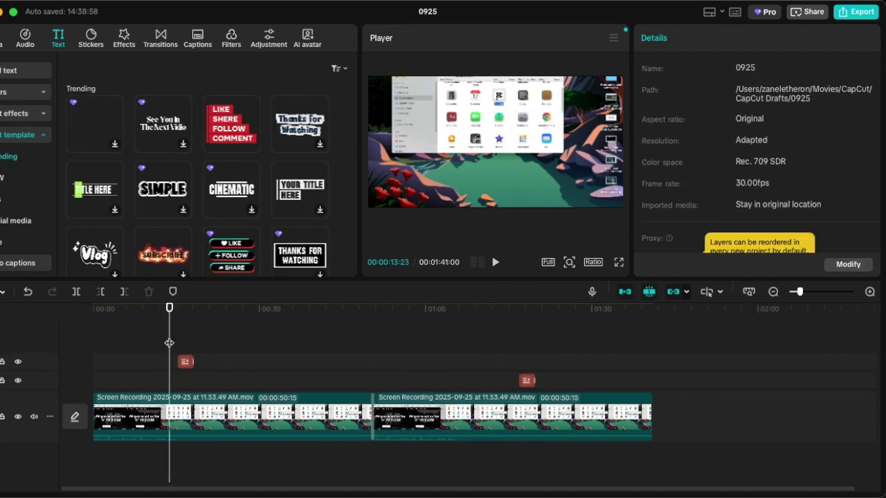
{"action": "left_click", "coordinate": [191, 308]}
{"action": "left_click_drag", "start_coordinate": [231, 255], "coordinate": [338, 361]}
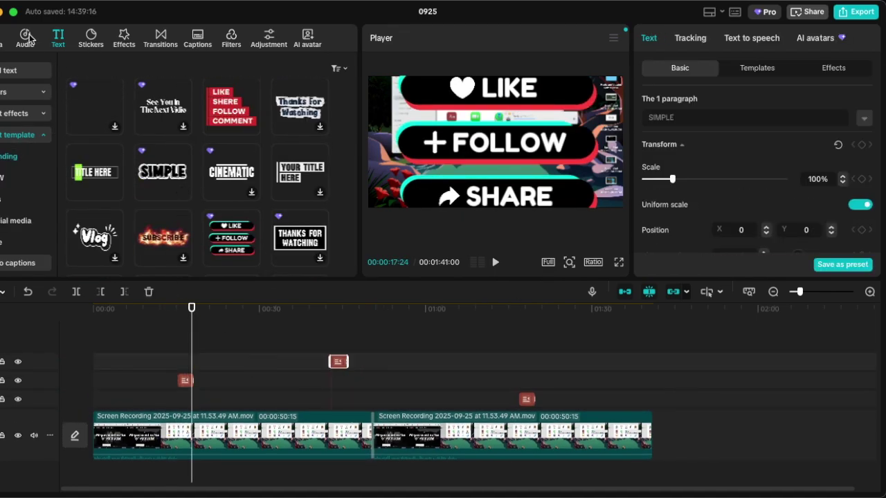
Step: Add Let's go and Tropical Haze music, trimming Tropical Haze to end with the video
{"action": "left_click", "coordinate": [25, 38]}
{"action": "left_click", "coordinate": [88, 95]}
{"action": "left_click", "coordinate": [338, 92]}
{"action": "scroll", "coordinate": [326, 173], "scroll_direction": "down", "scroll_amount": 1}
{"action": "left_click", "coordinate": [325, 189]}
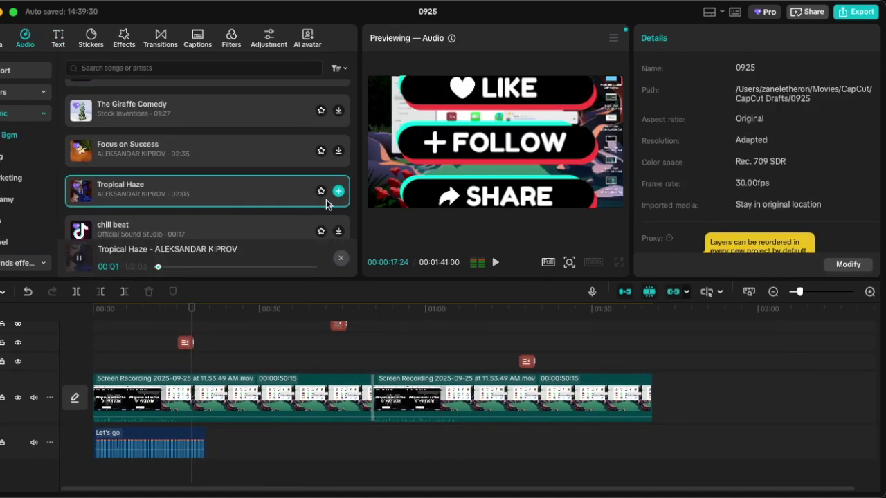
{"action": "left_click_drag", "start_coordinate": [876, 432], "coordinate": [648, 433]}
Step: Add a SIMPLE TITLE text overlay and shift it earlier in the timeline
{"action": "left_click", "coordinate": [58, 38]}
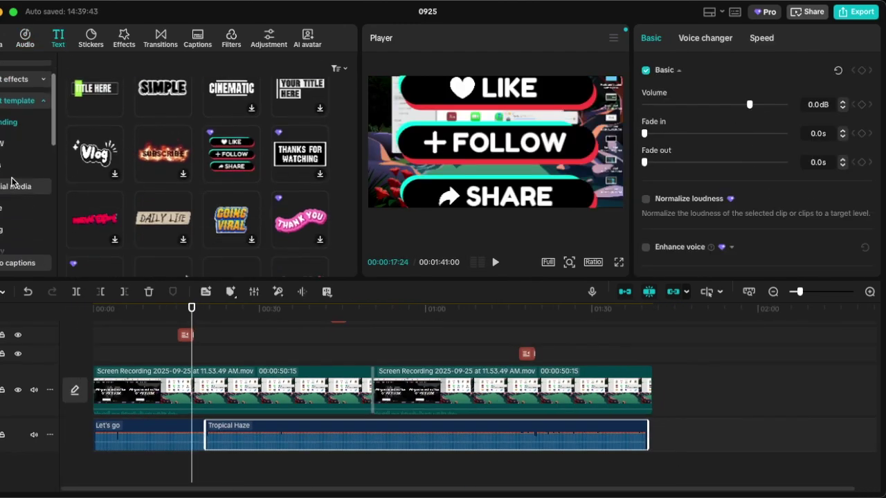
{"action": "left_click", "coordinate": [5, 205]}
{"action": "left_click", "coordinate": [231, 163]}
{"action": "left_click", "coordinate": [251, 180]}
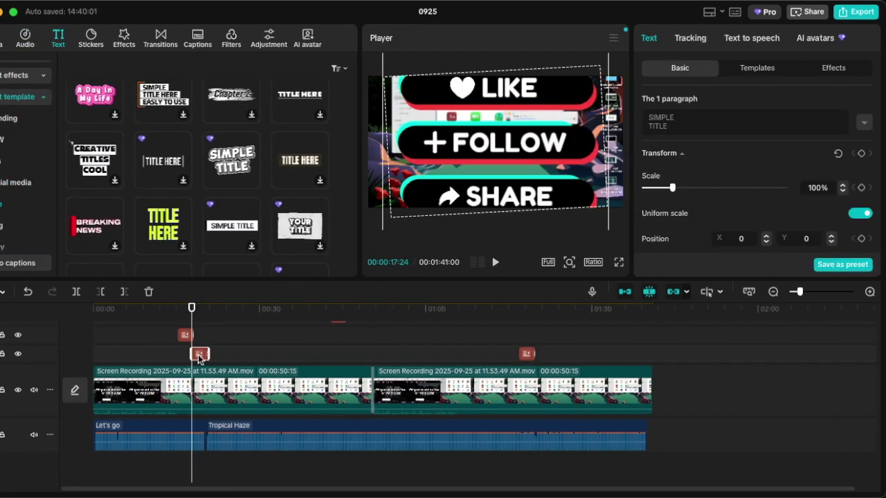
{"action": "left_click_drag", "start_coordinate": [200, 357], "coordinate": [234, 361]}
{"action": "left_click", "coordinate": [215, 346]}
{"action": "left_click", "coordinate": [124, 308]}
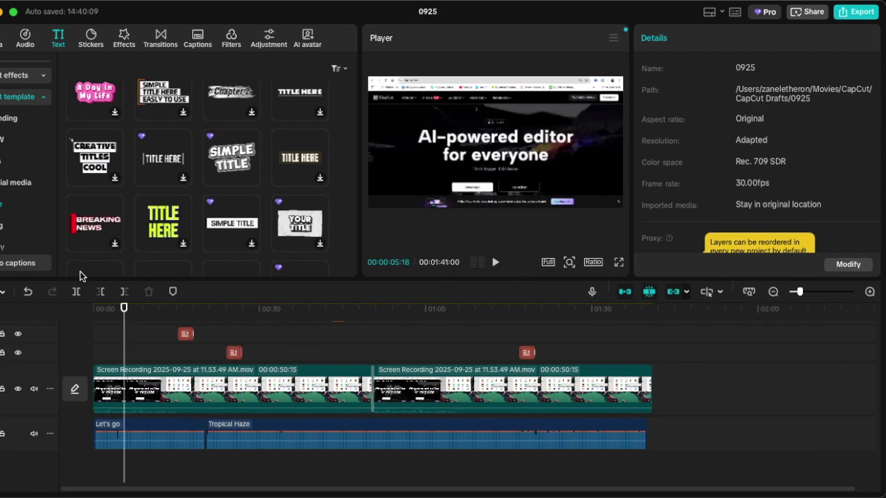
{"action": "left_click", "coordinate": [197, 38]}
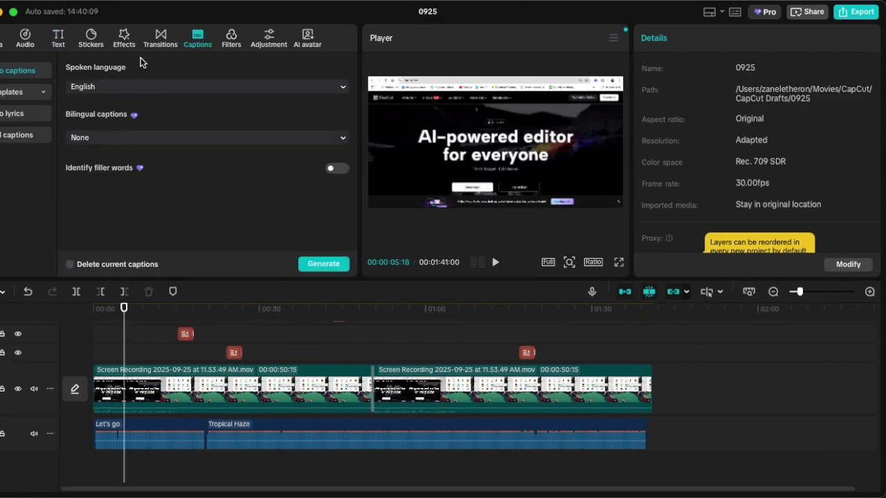
Step: Give the second screen-recording clip the Flipbook intro animation
{"action": "left_click", "coordinate": [126, 38]}
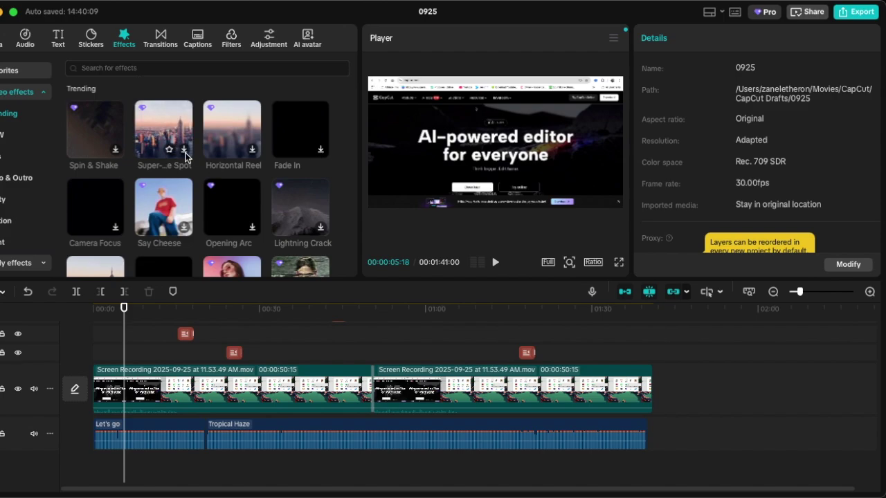
{"action": "left_click", "coordinate": [456, 391]}
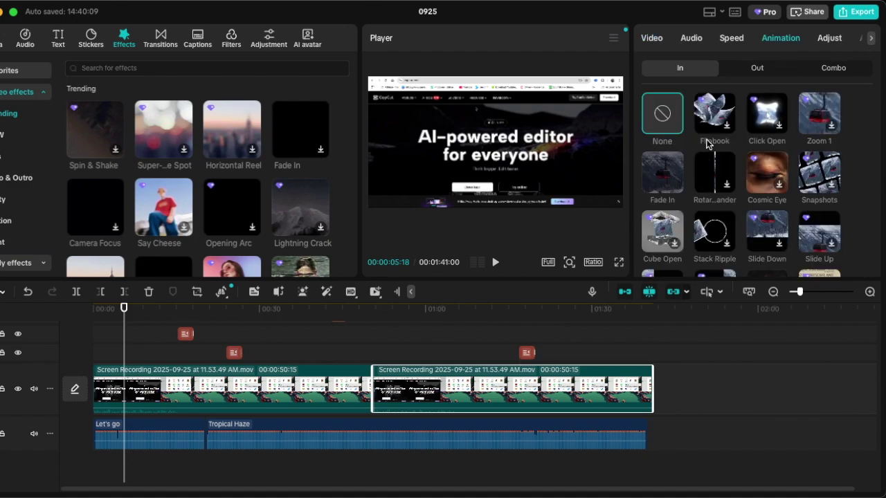
{"action": "left_click", "coordinate": [708, 143]}
{"action": "scroll", "coordinate": [237, 163], "scroll_direction": "down", "scroll_amount": 2}
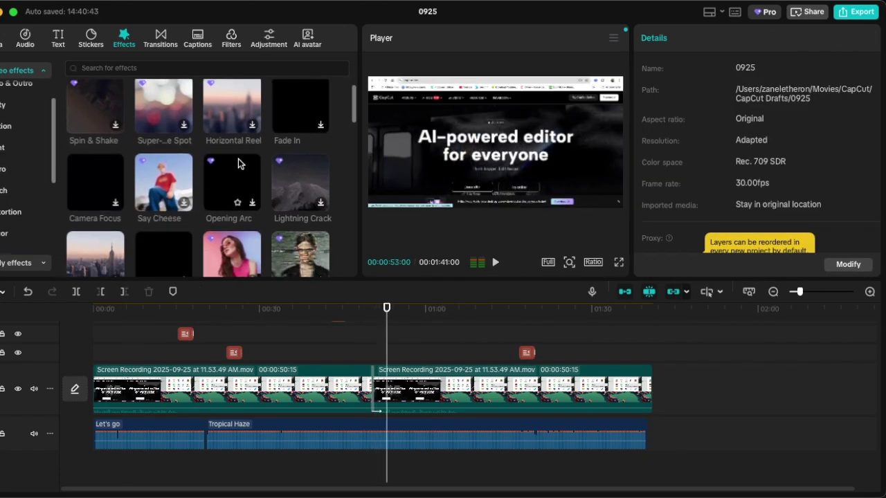
Step: Rewind playback to 00:00:00:00 and select every clip on the timeline
{"action": "scroll", "coordinate": [213, 165], "scroll_direction": "up", "scroll_amount": 2}
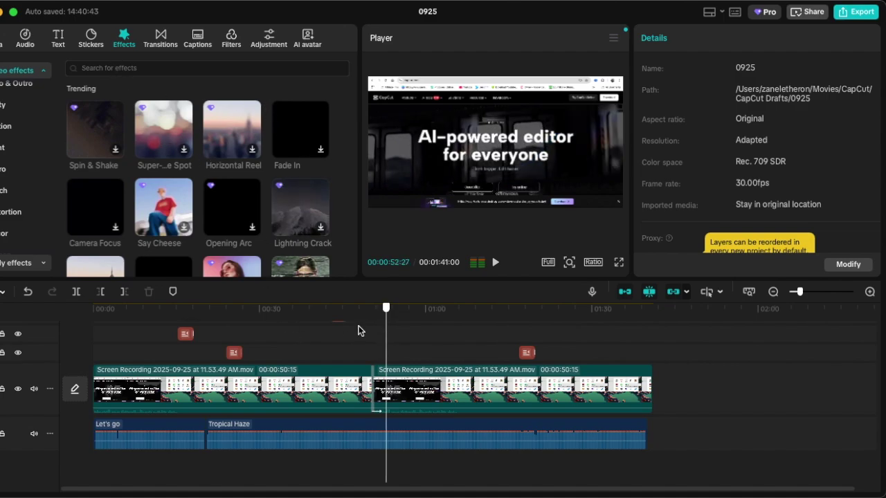
{"action": "left_click", "coordinate": [94, 306]}
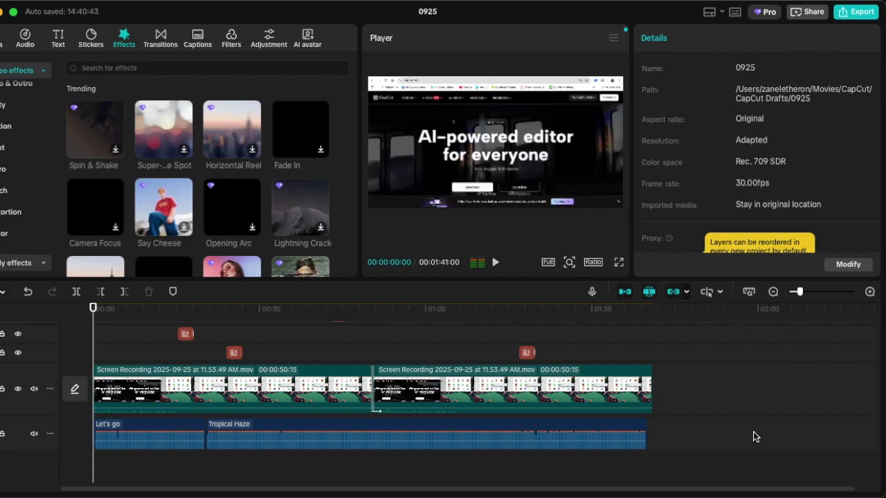
{"action": "key", "text": "ctrl+a"}
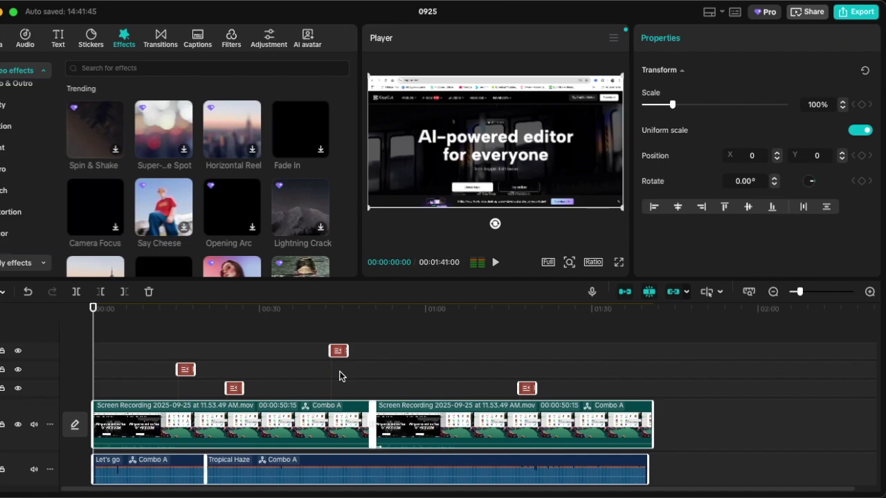
Step: Combine the selected video, text and music clips into Compound clip1
{"action": "right_click", "coordinate": [448, 419]}
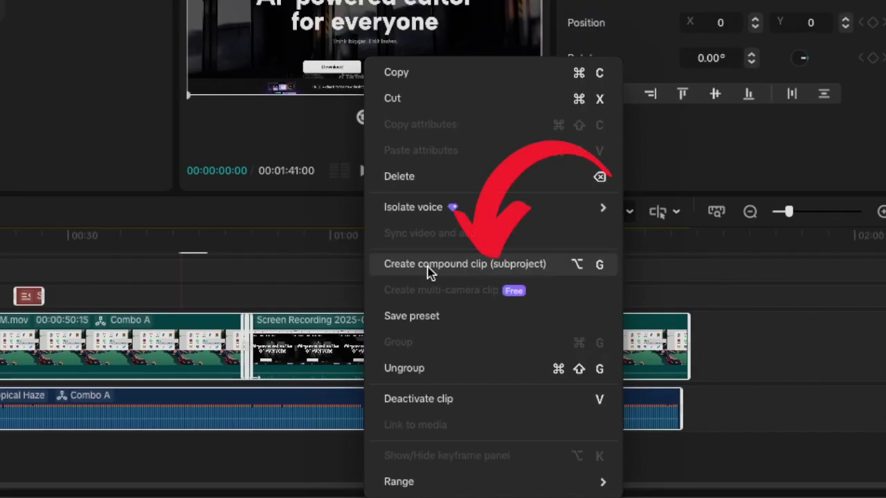
{"action": "left_click", "coordinate": [427, 266]}
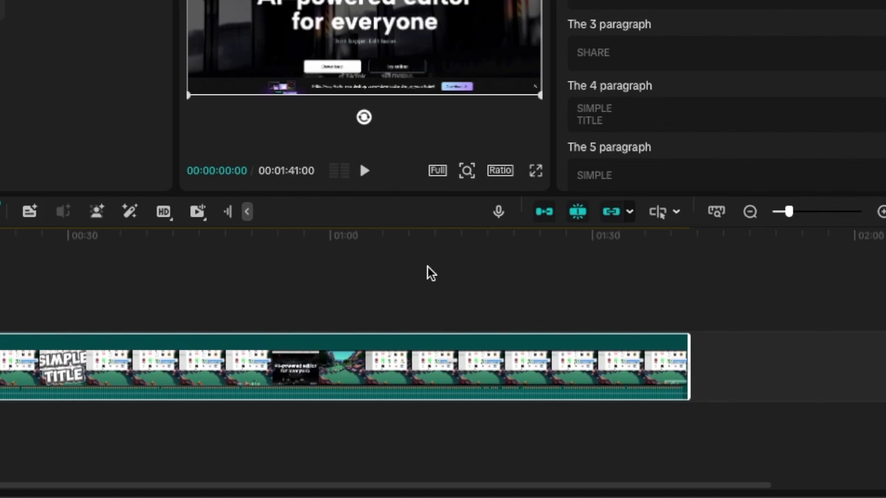
Step: Pre-process Compound clip1, track its progress, then hide CapCut to reach the desktop
{"action": "right_click", "coordinate": [434, 359]}
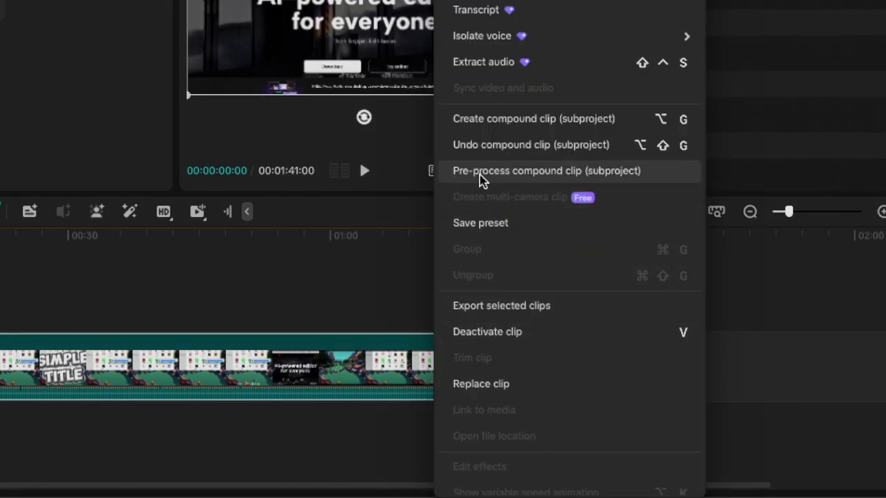
{"action": "left_click", "coordinate": [483, 174]}
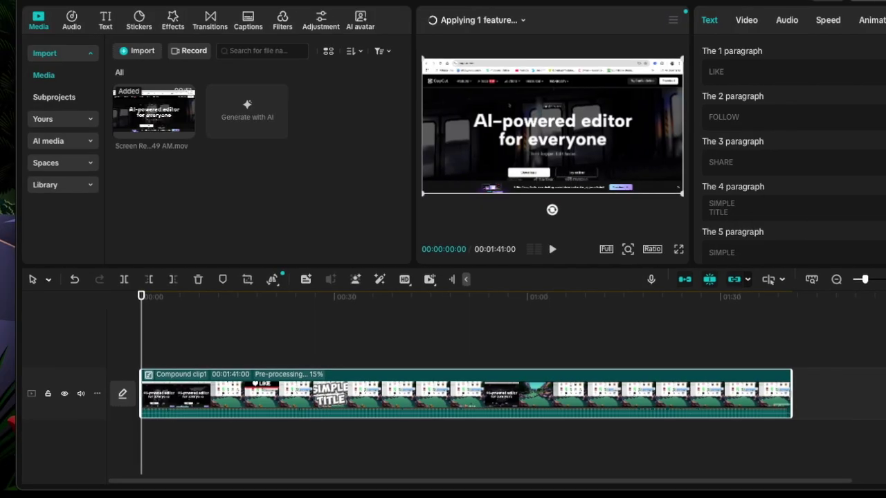
{"action": "left_click", "coordinate": [530, 21]}
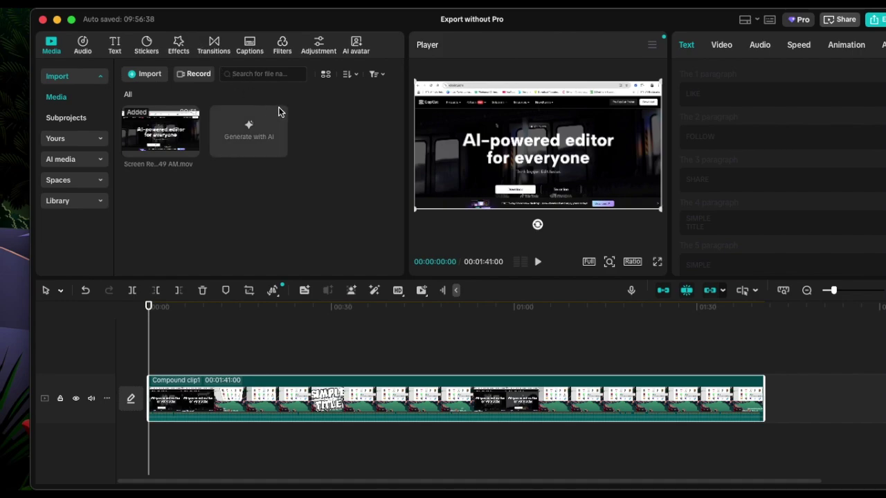
{"action": "left_click", "coordinate": [58, 20]}
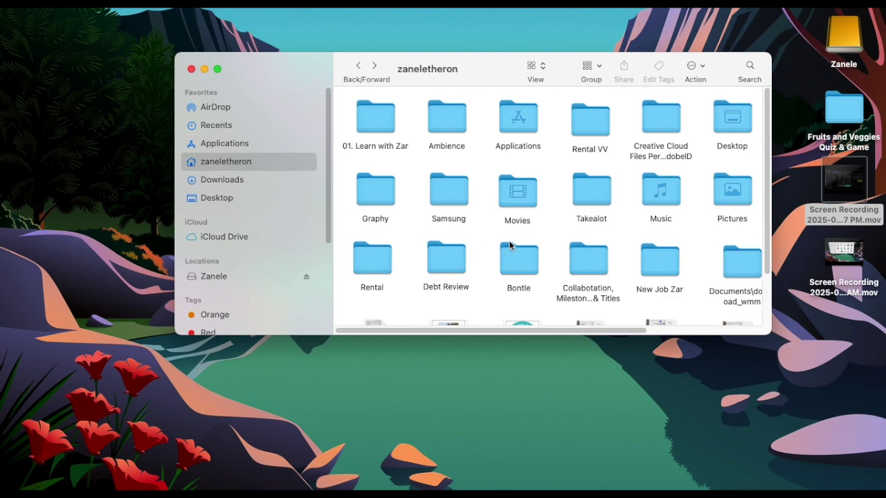
Step: Browse Movies > CapCut > CapCut Drafts > 0925 > Resources > combination and open the _video mp4
{"action": "double_click", "coordinate": [510, 191]}
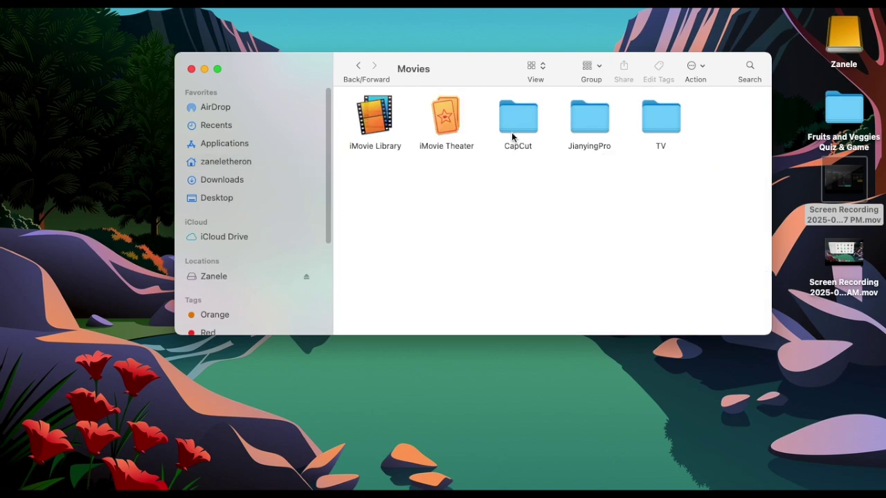
{"action": "left_click", "coordinate": [512, 130]}
{"action": "double_click", "coordinate": [511, 130]}
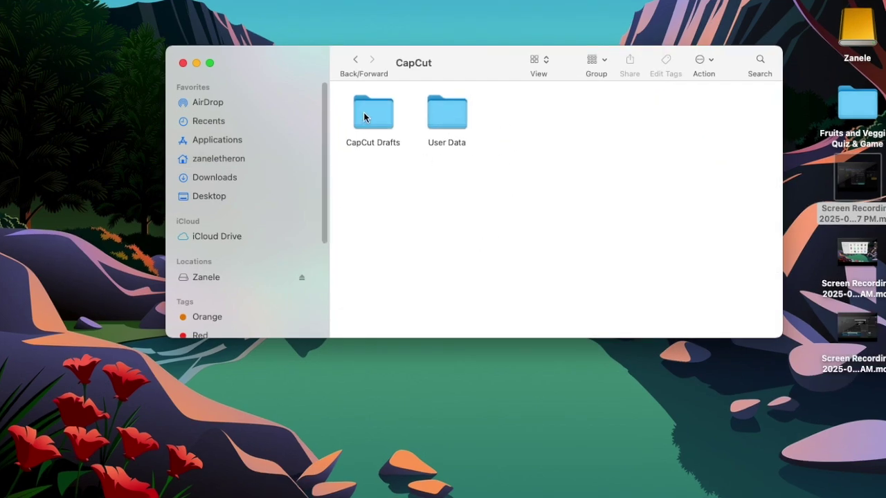
{"action": "left_click", "coordinate": [364, 113]}
{"action": "double_click", "coordinate": [364, 118]}
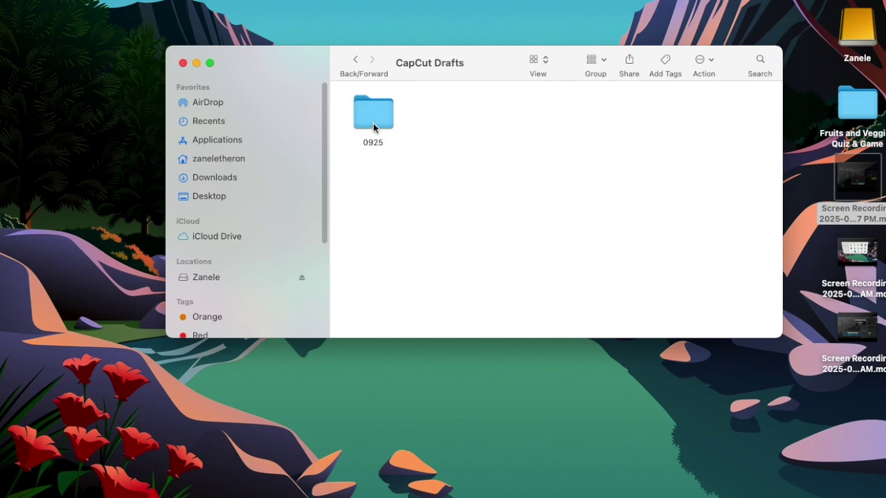
{"action": "double_click", "coordinate": [370, 118]}
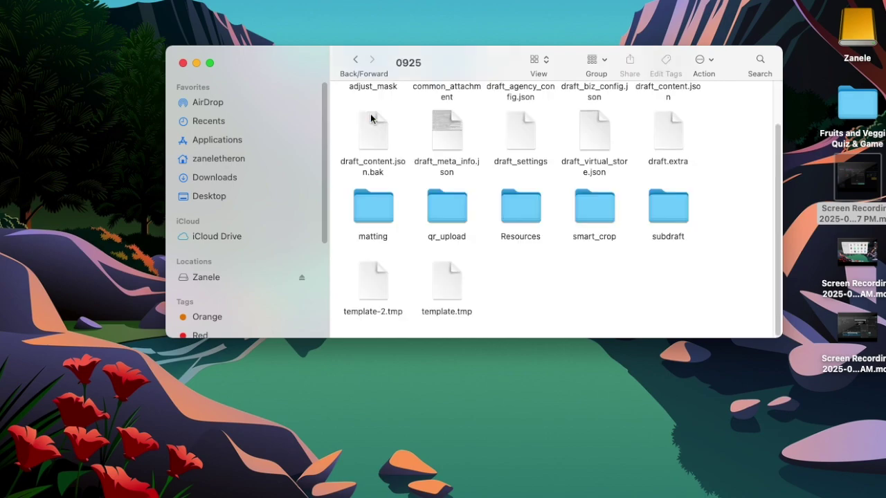
{"action": "double_click", "coordinate": [522, 211]}
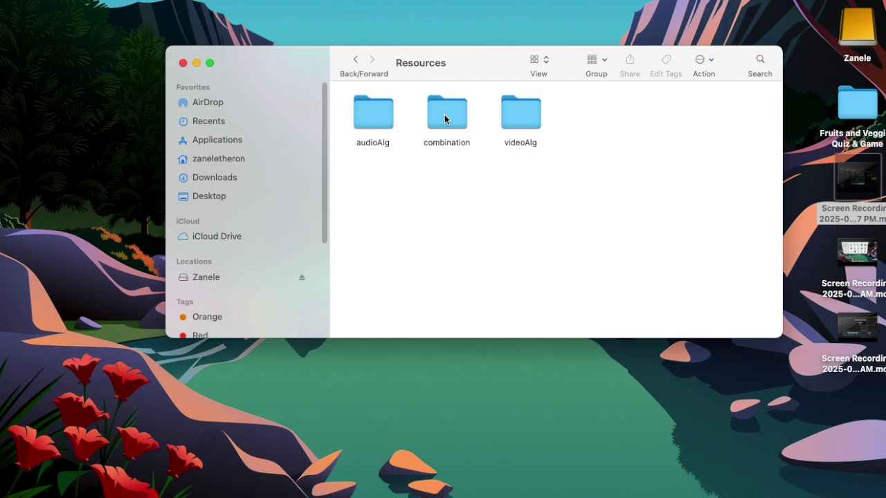
{"action": "double_click", "coordinate": [444, 117]}
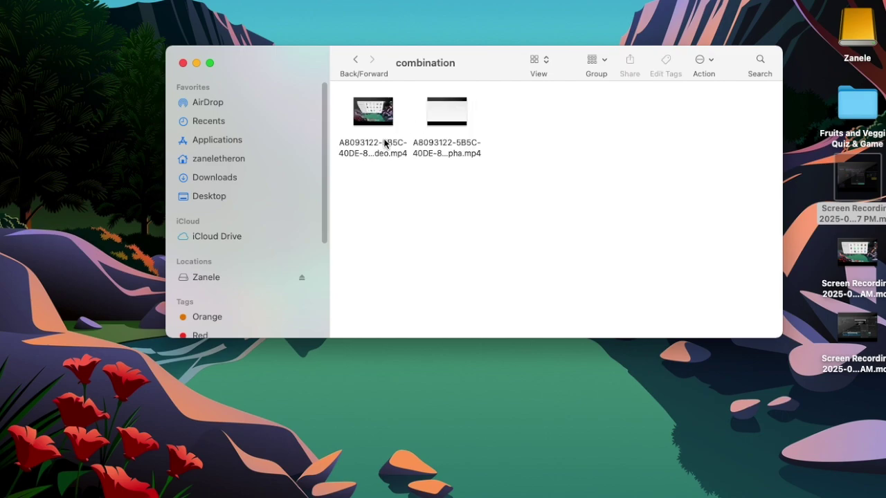
{"action": "left_click", "coordinate": [377, 149]}
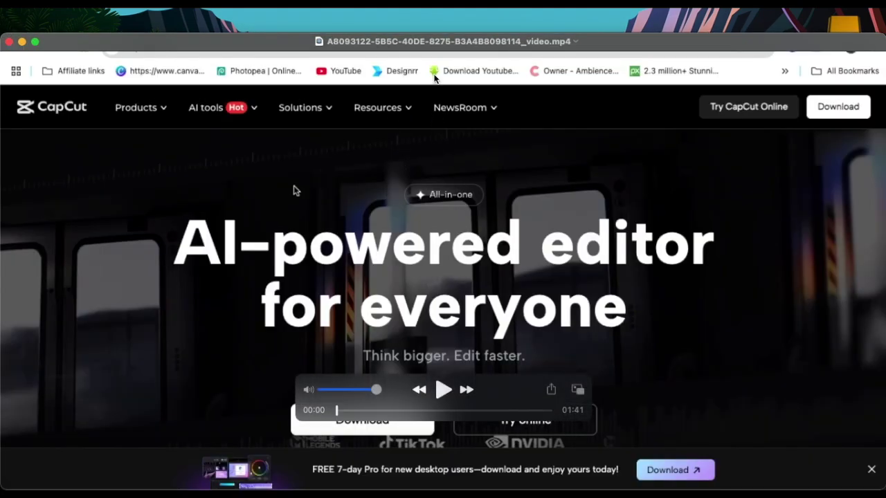
Step: Play the rendered video, skipping through about 00:35, 01:02 and 01:20 to the end, then close it
{"action": "left_click", "coordinate": [441, 374]}
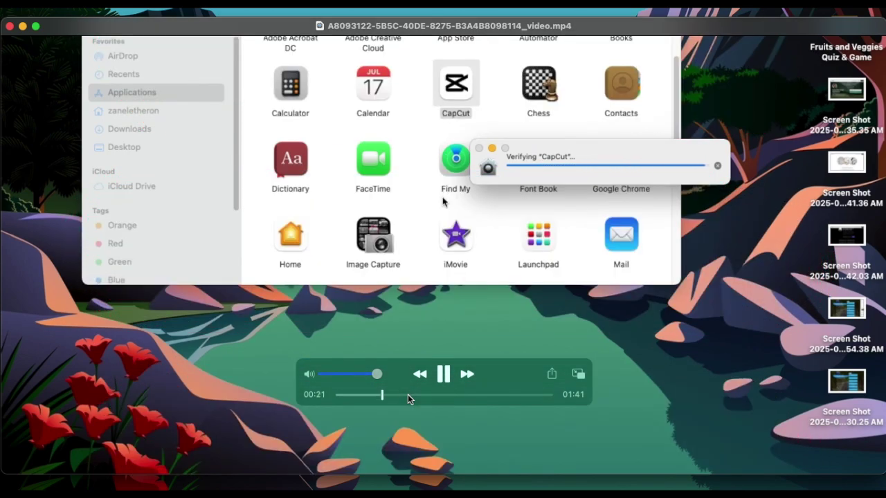
{"action": "left_click", "coordinate": [409, 396]}
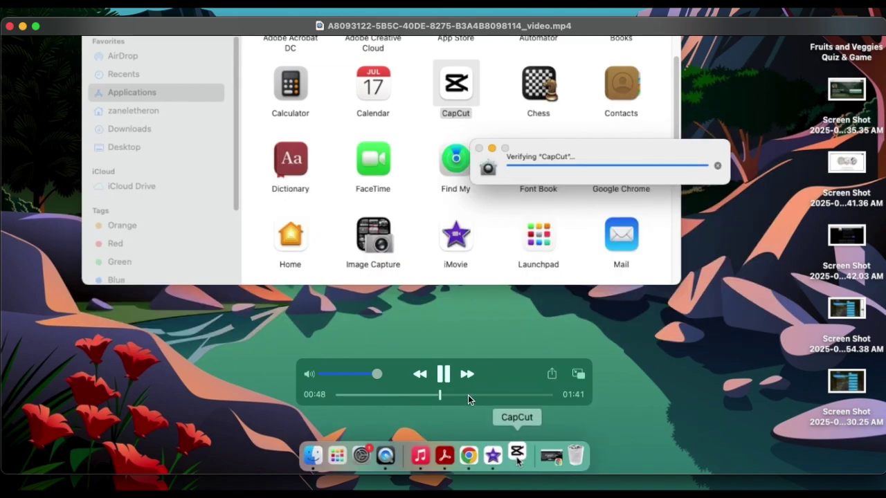
{"action": "left_click", "coordinate": [468, 394]}
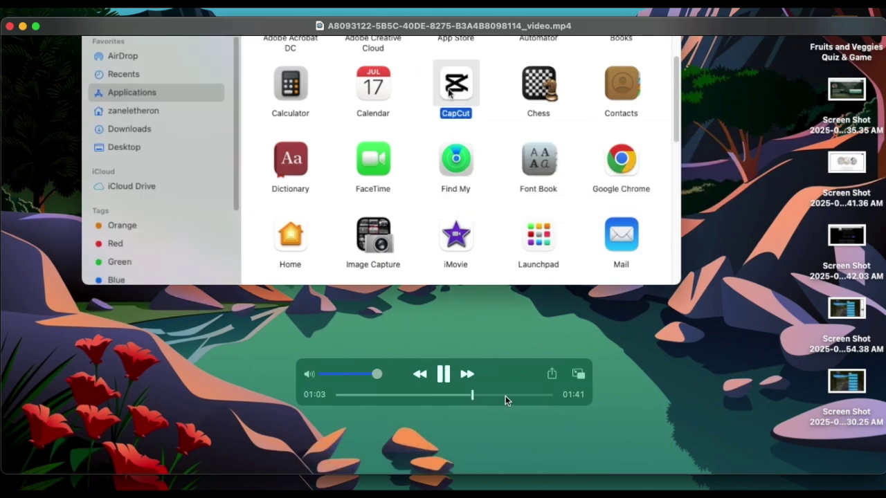
{"action": "left_click", "coordinate": [505, 394]}
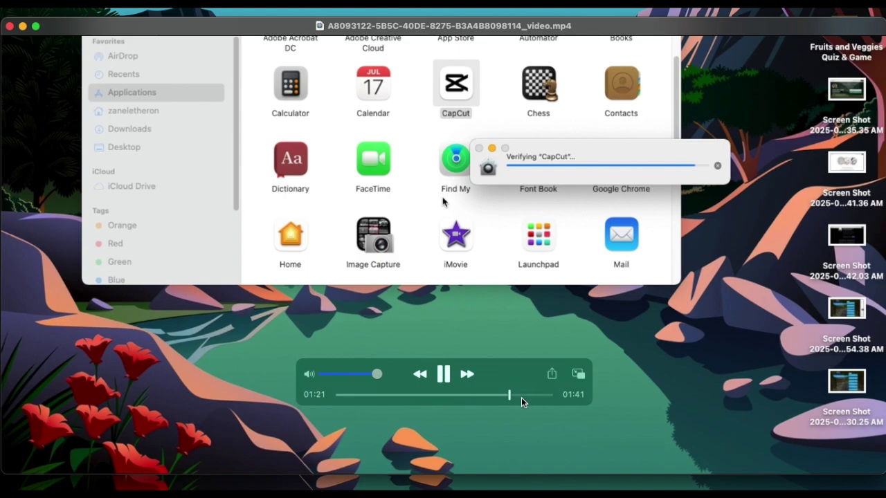
{"action": "left_click", "coordinate": [477, 395]}
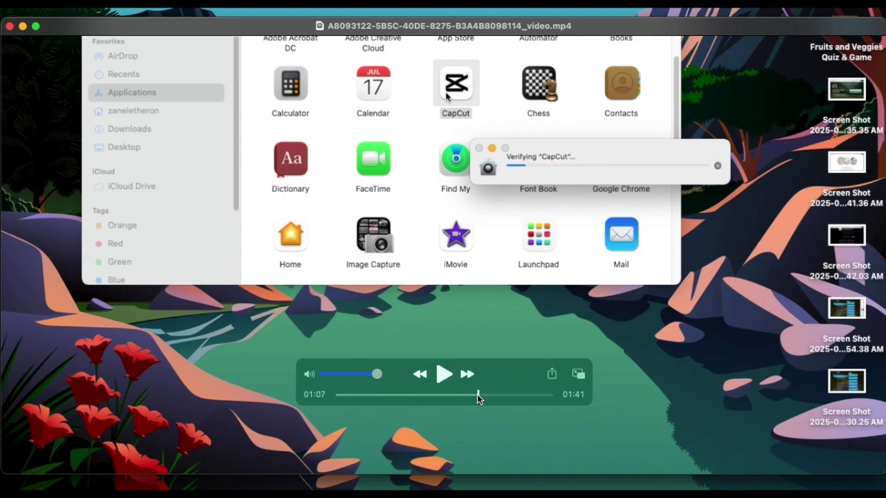
{"action": "left_click_drag", "start_coordinate": [476, 394], "coordinate": [544, 395]}
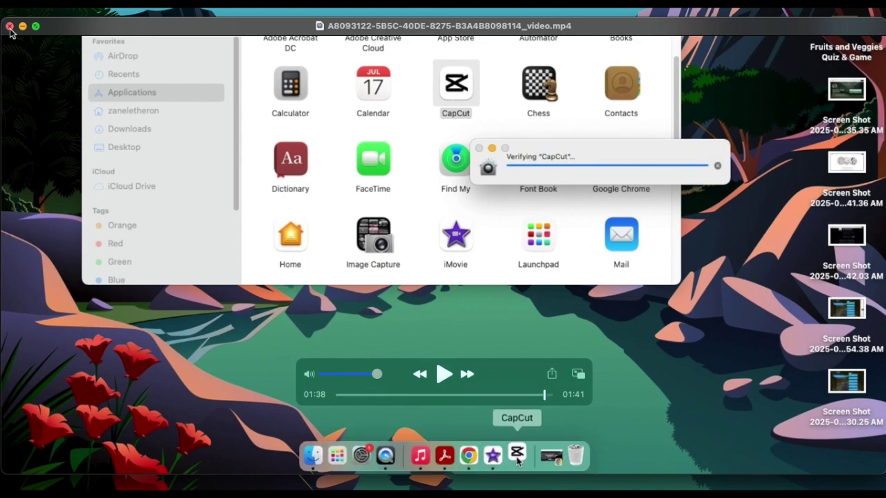
{"action": "left_click", "coordinate": [10, 27]}
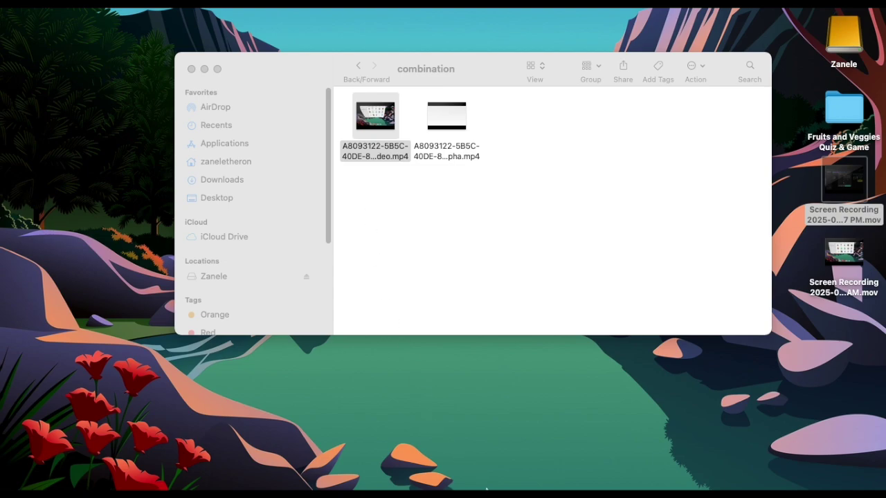
{"action": "mouse_move", "coordinate": [541, 485]}
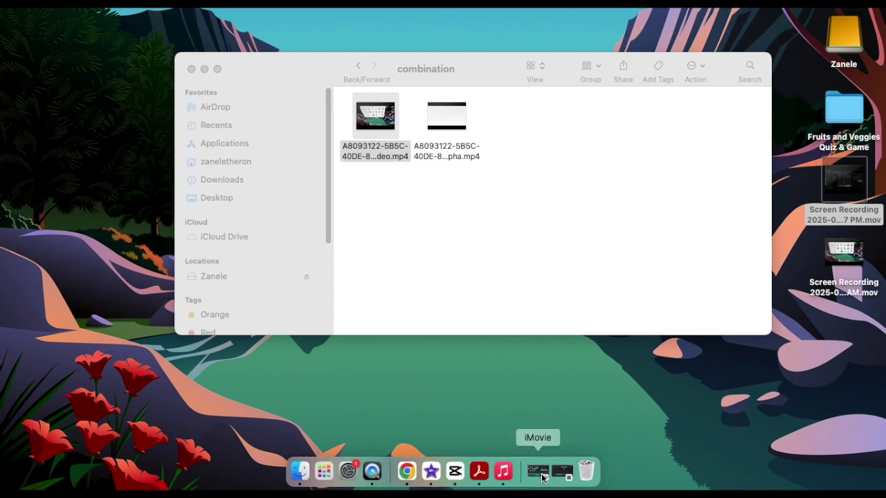
Step: Back in CapCut, scrub the compound clip from about 0:31 to 01:13
{"action": "left_click", "coordinate": [562, 473]}
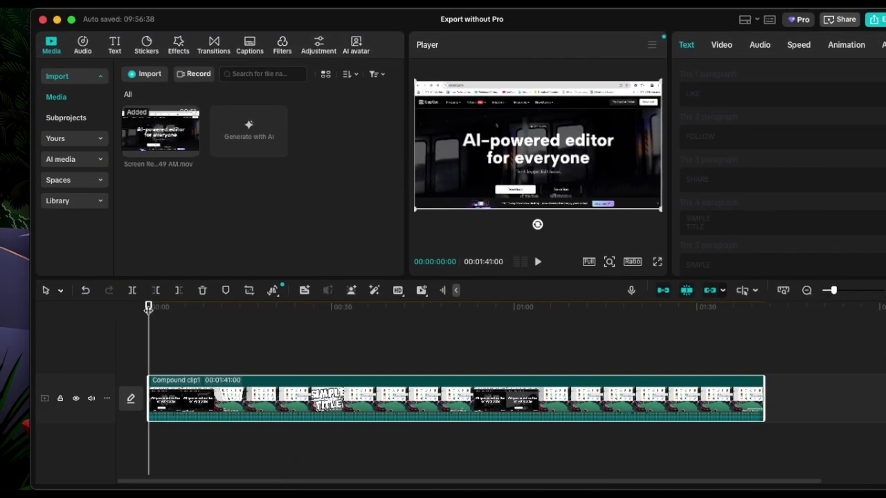
{"action": "left_click_drag", "start_coordinate": [148, 309], "coordinate": [375, 358]}
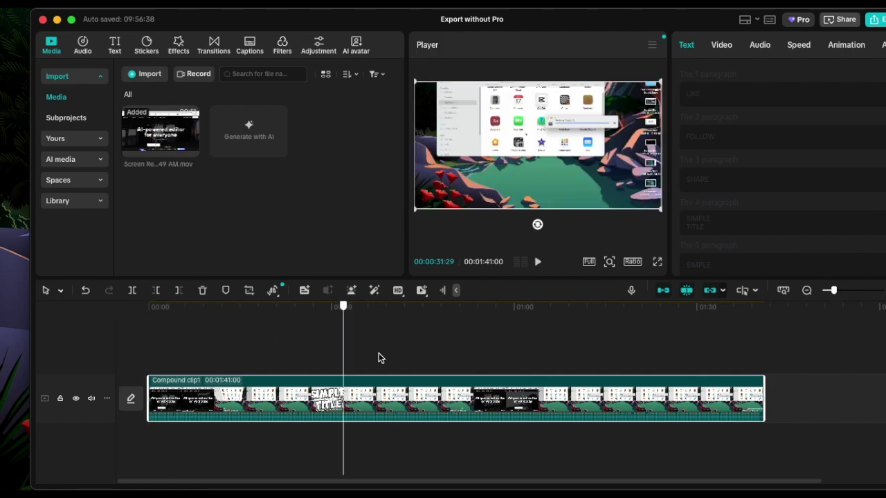
{"action": "left_click", "coordinate": [599, 370]}
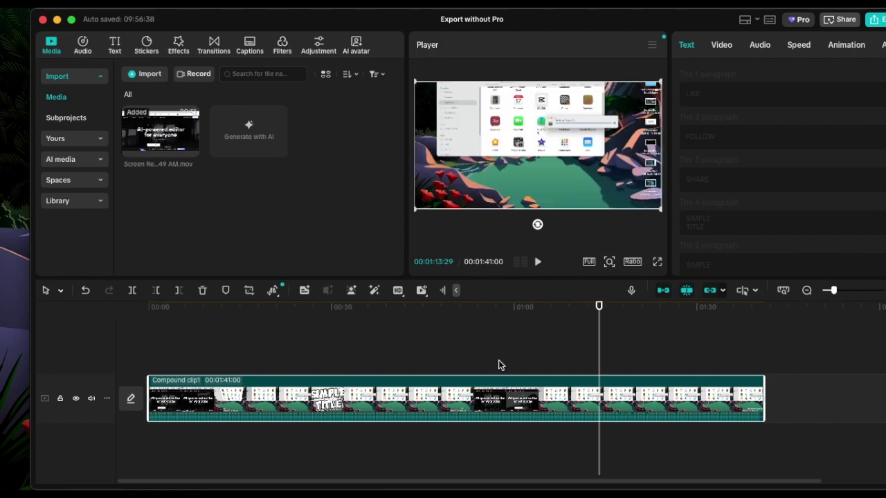